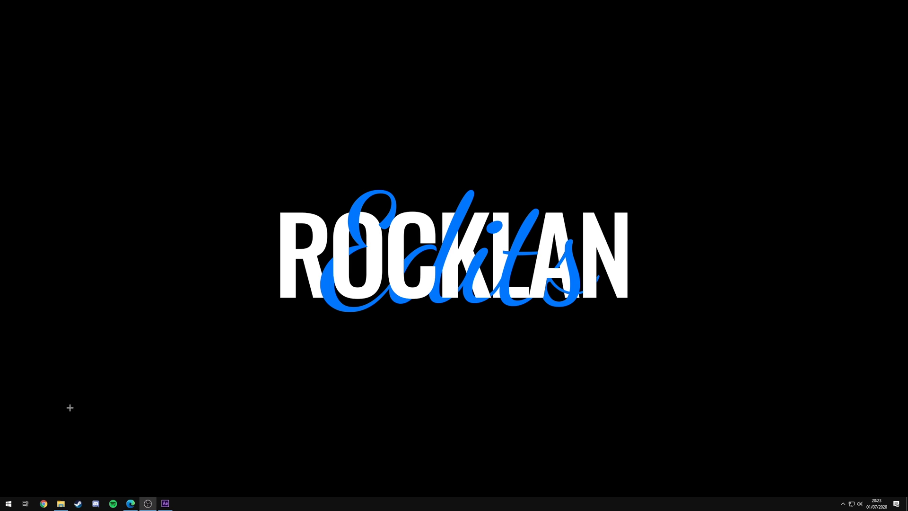
# Switch to Microsoft Edge and download Rocklan's AE Transitions Pack.zip from the MEGA page.
pyautogui.click(131, 503)
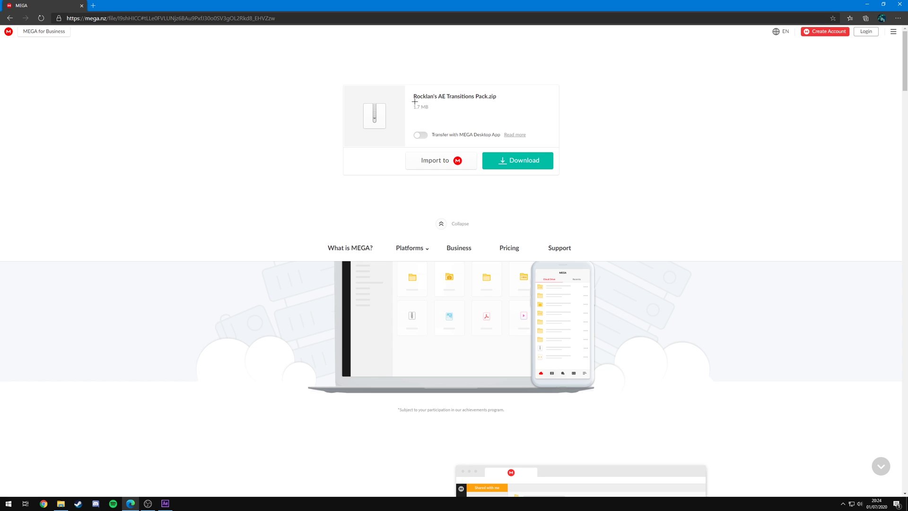
pyautogui.moveTo(412, 96); pyautogui.dragTo(429, 108)
pyautogui.click(439, 108)
pyautogui.click(501, 160)
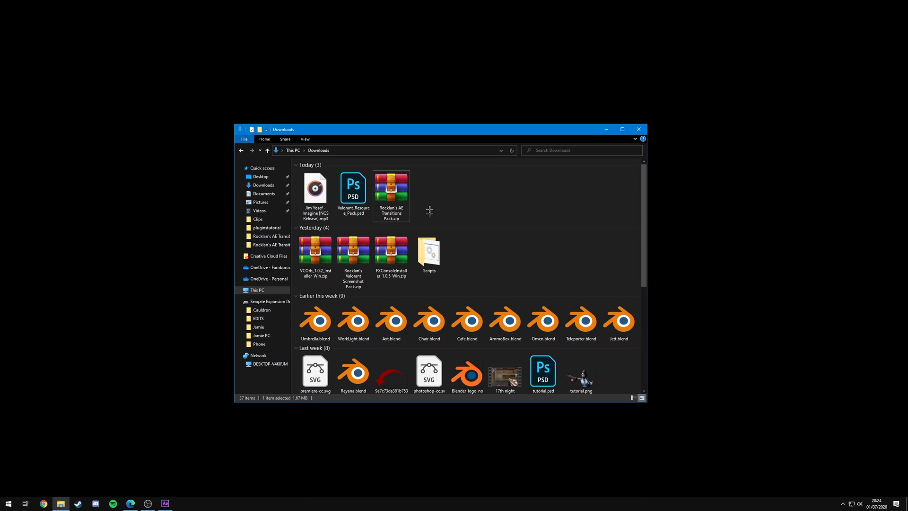
# Open the downloaded Rocklan's AE Transitions Pack.zip in WinRAR and dismiss the licence reminder.
pyautogui.moveTo(390, 187); pyautogui.dragTo(421, 182)
pyautogui.click(450, 181)
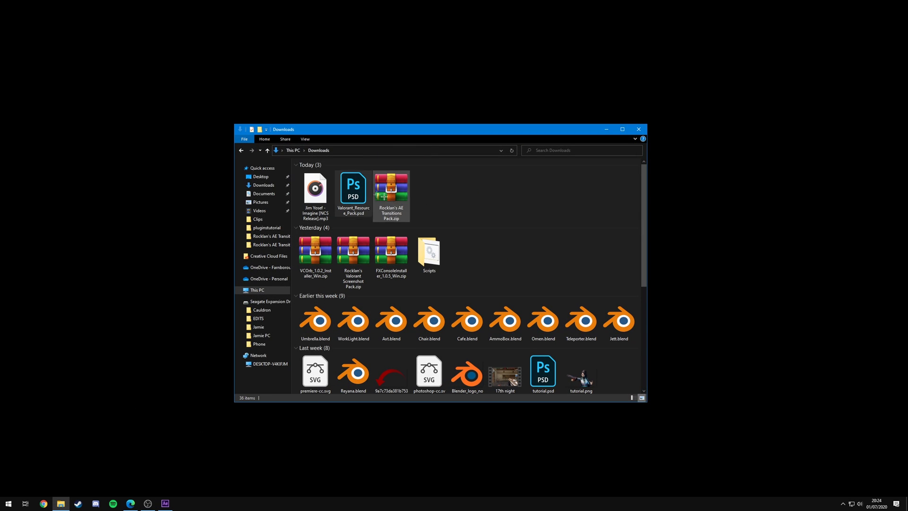
pyautogui.doubleClick(392, 189)
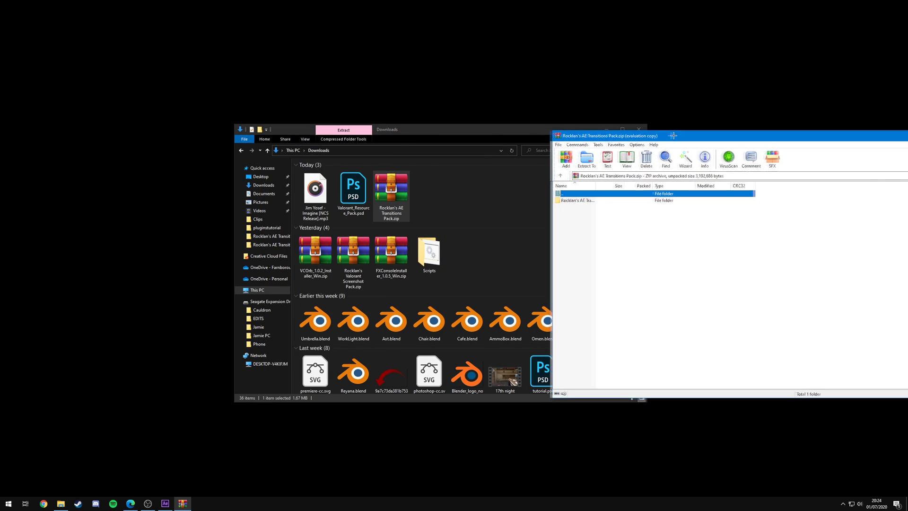
pyautogui.moveTo(674, 136); pyautogui.dragTo(569, 118)
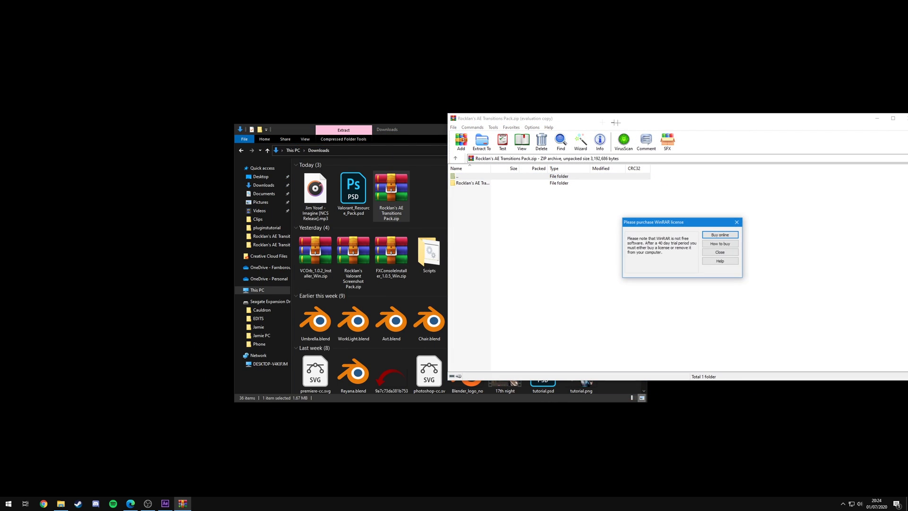
pyautogui.click(716, 253)
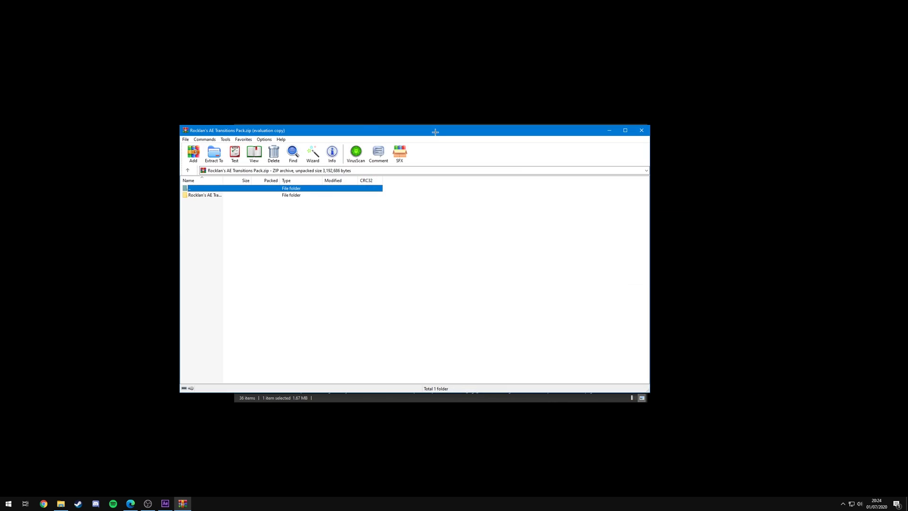
# Extract the Rocklan's AE Transitions Pack folder from the archive into the Downloads folder.
pyautogui.moveTo(435, 132); pyautogui.dragTo(704, 128)
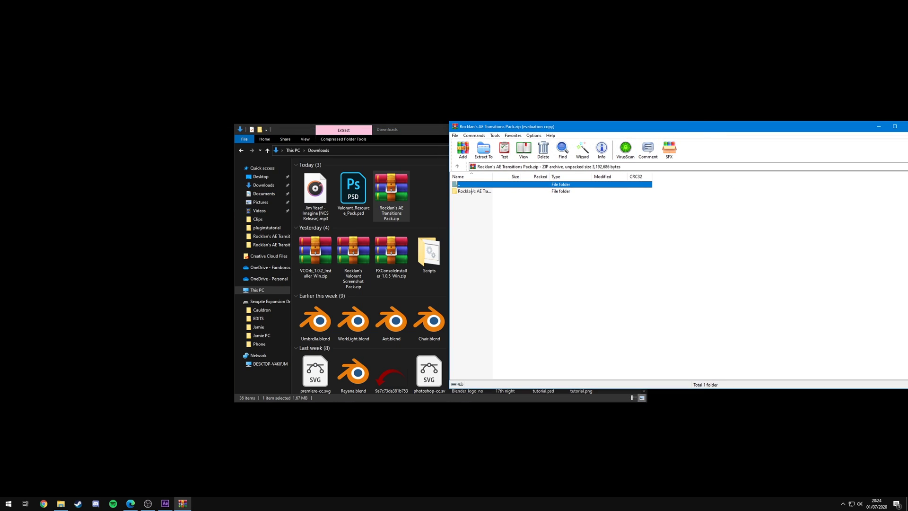
pyautogui.moveTo(475, 191); pyautogui.dragTo(432, 197)
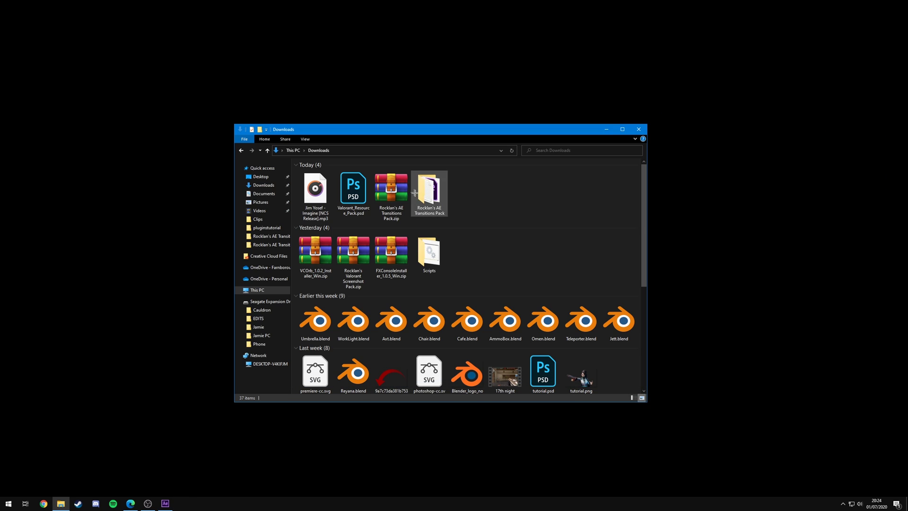
pyautogui.moveTo(433, 201); pyautogui.dragTo(473, 180)
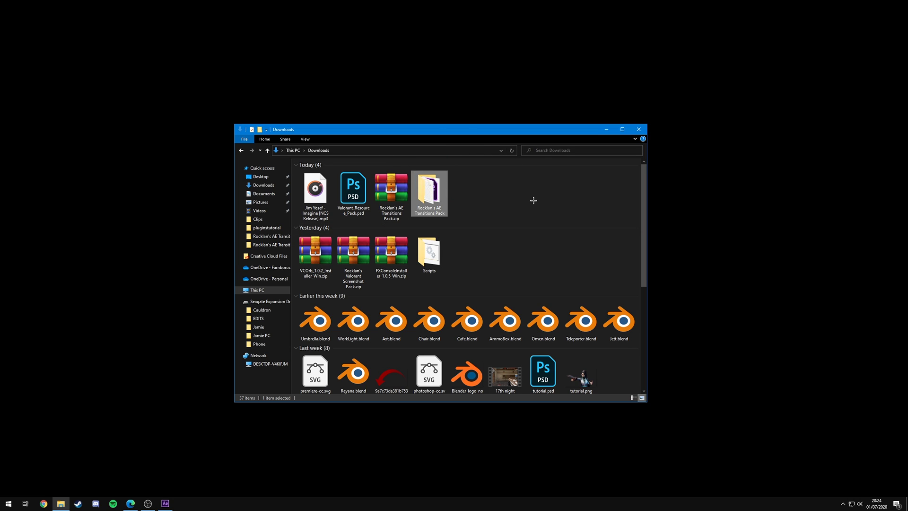
# Open the extracted pack folder, look through the sound files in its SFX subfolder, and return to the pack folder.
pyautogui.doubleClick(431, 190)
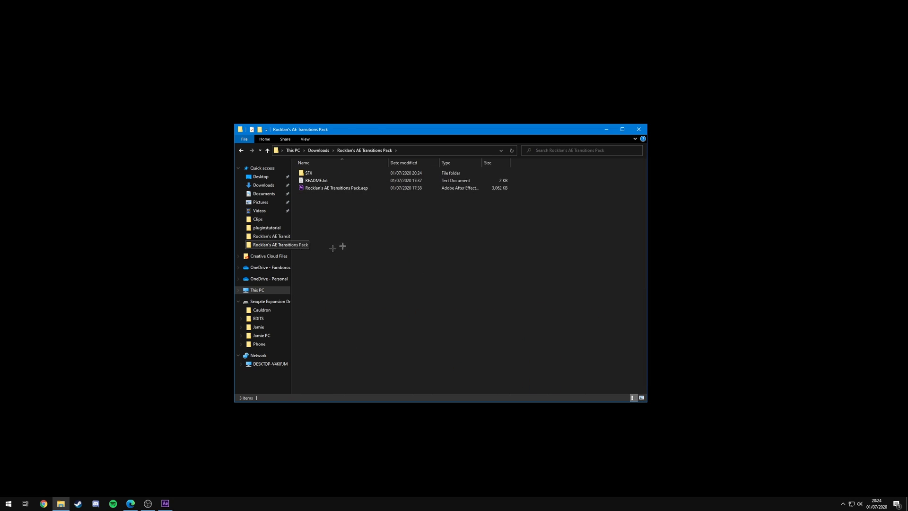
pyautogui.doubleClick(312, 173)
pyautogui.moveTo(334, 208); pyautogui.dragTo(319, 171)
pyautogui.moveTo(373, 208); pyautogui.dragTo(346, 171)
pyautogui.click(350, 206)
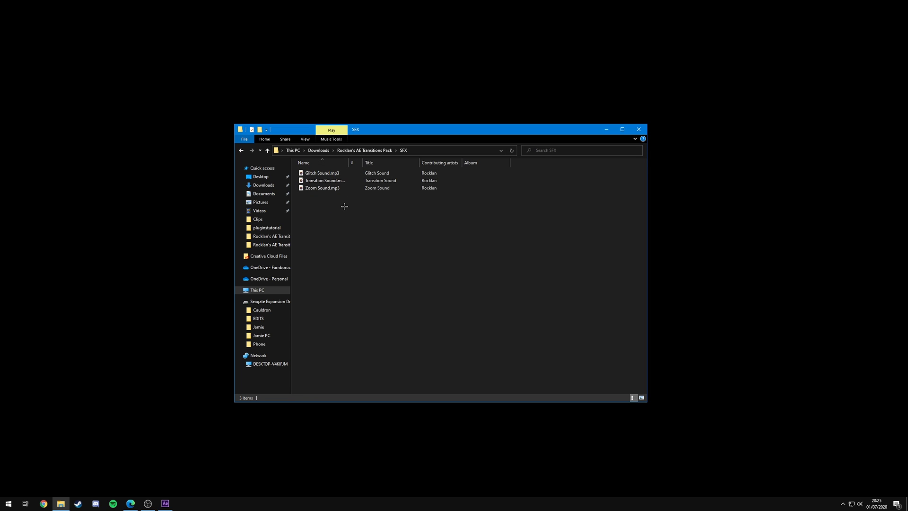
pyautogui.click(364, 150)
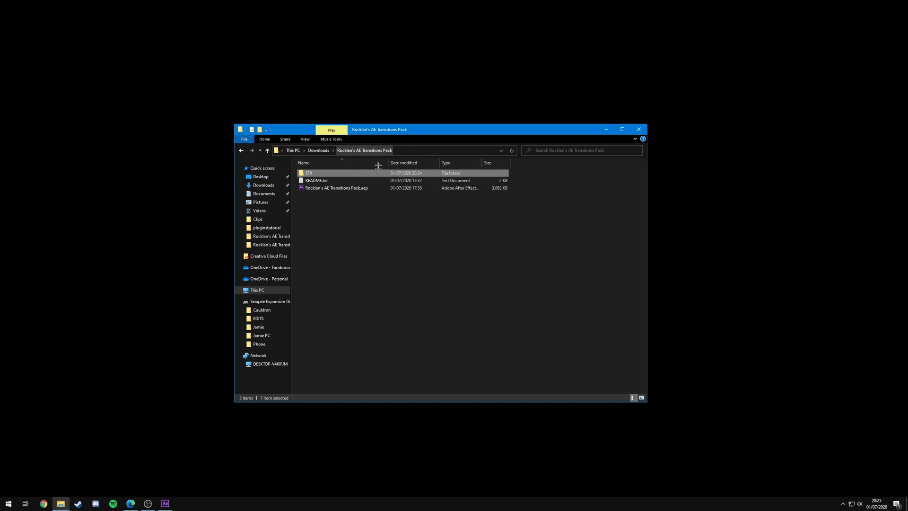
# Open README.txt from the pack folder, read through it, and close it.
pyautogui.doubleClick(332, 181)
pyautogui.moveTo(368, 132); pyautogui.dragTo(292, 122)
pyautogui.moveTo(244, 148); pyautogui.dragTo(301, 174)
pyautogui.click(302, 172)
pyautogui.moveTo(244, 206); pyautogui.dragTo(732, 277)
pyautogui.click(727, 119)
pyautogui.moveTo(336, 188); pyautogui.dragTo(396, 239)
pyautogui.click(385, 229)
# Switch to After Effects and add the Valorant gameplay MP4 from File Explorer to Comp 1 as a layer.
pyautogui.click(165, 503)
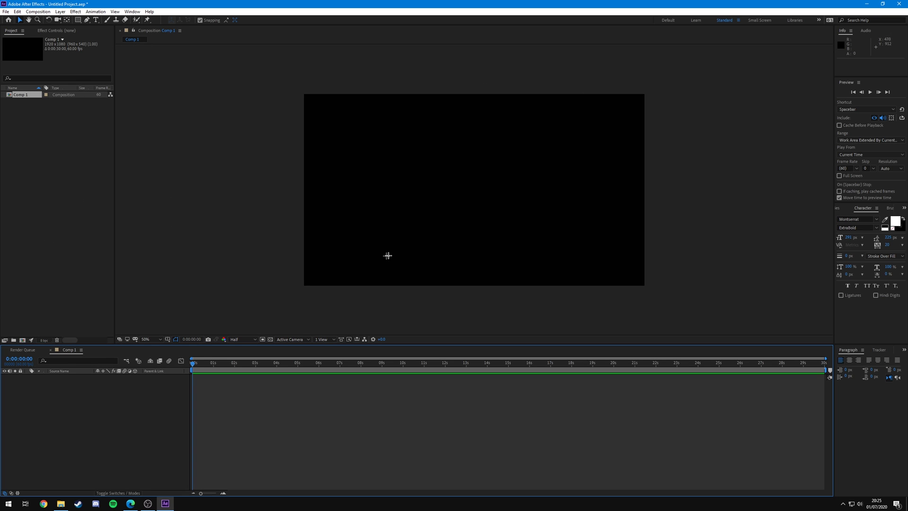
pyautogui.click(61, 503)
pyautogui.moveTo(58, 421); pyautogui.dragTo(90, 418)
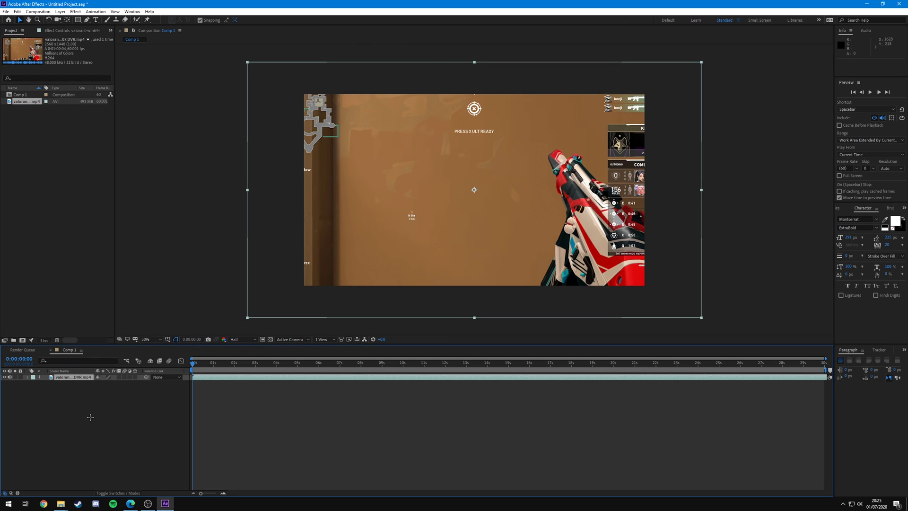
# Set the gameplay layer's Scale to 75% so it fits the composition frame.
pyautogui.press('s')
pyautogui.click(116, 383)
pyautogui.write('75')
pyautogui.press('Return')
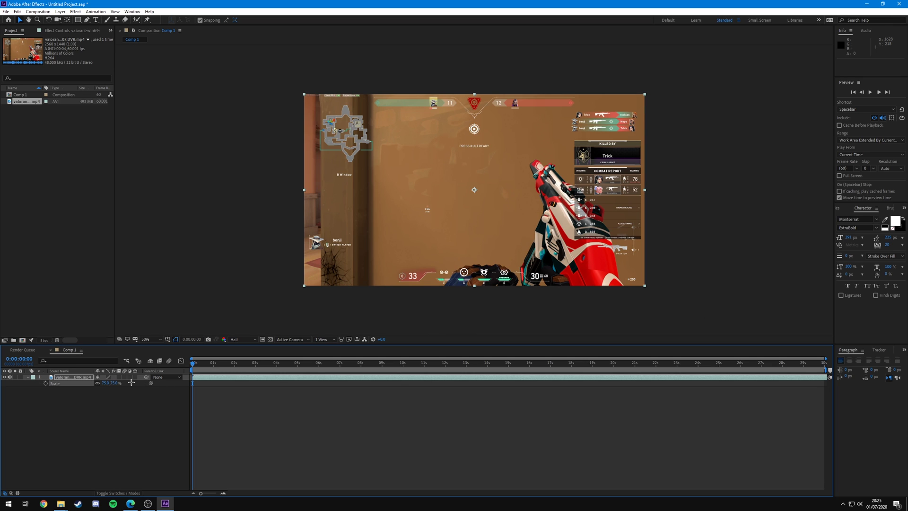
pyautogui.press('space')
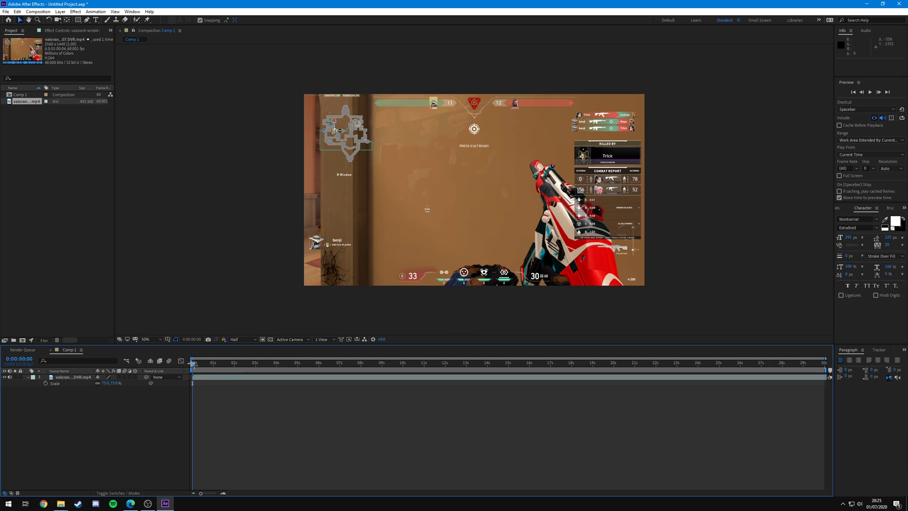
# Split the gameplay layer at 0:00:09:54.
pyautogui.moveTo(396, 369); pyautogui.dragTo(684, 367)
pyautogui.click(405, 378)
pyautogui.hotkey('ctrl', 'shift', 'd')
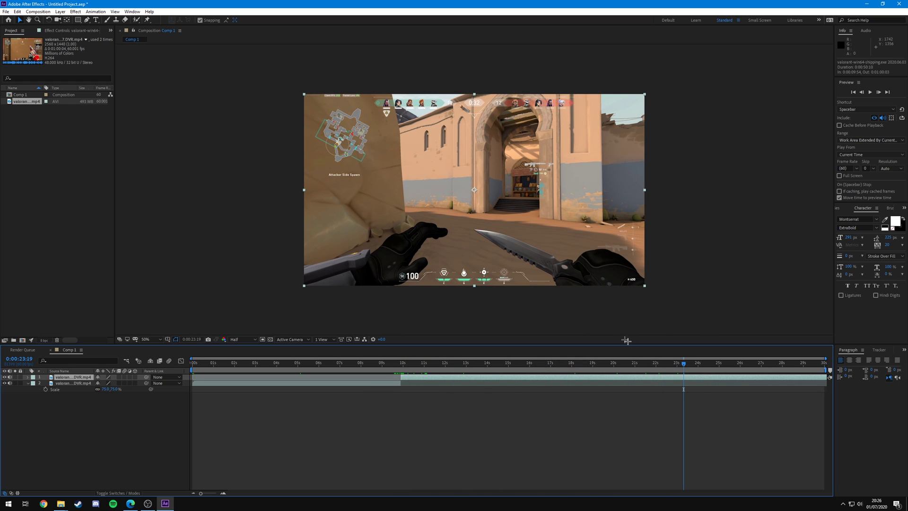
# Split the second clip at 0:00:23:19, delete the section before it, and slide the remainder back to 0:00:09:54.
pyautogui.hotkey('ctrl', 'shift', 'd')
pyautogui.click(657, 382)
pyautogui.press('Delete')
pyautogui.moveTo(686, 378); pyautogui.dragTo(404, 402)
pyautogui.click(401, 362)
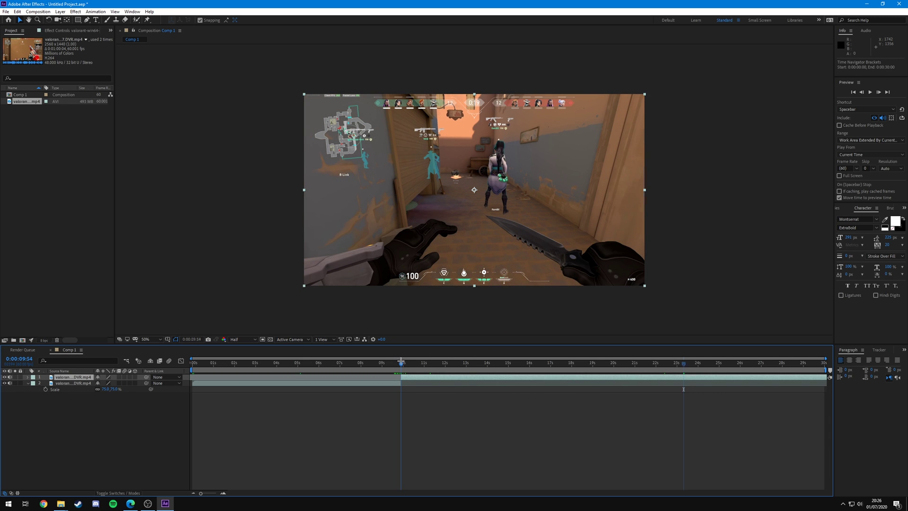
# Park the playhead exactly on the cut between the two clips at 0:00:09:54 and collapse the lower layer's properties.
pyautogui.press('=')
pyautogui.press('=')
pyautogui.press('=')
pyautogui.press('=')
pyautogui.press('=')
pyautogui.moveTo(389, 365)
pyautogui.mouseDown()
pyautogui.moveTo(405, 372)
pyautogui.moveTo(391, 376)
pyautogui.mouseUp()
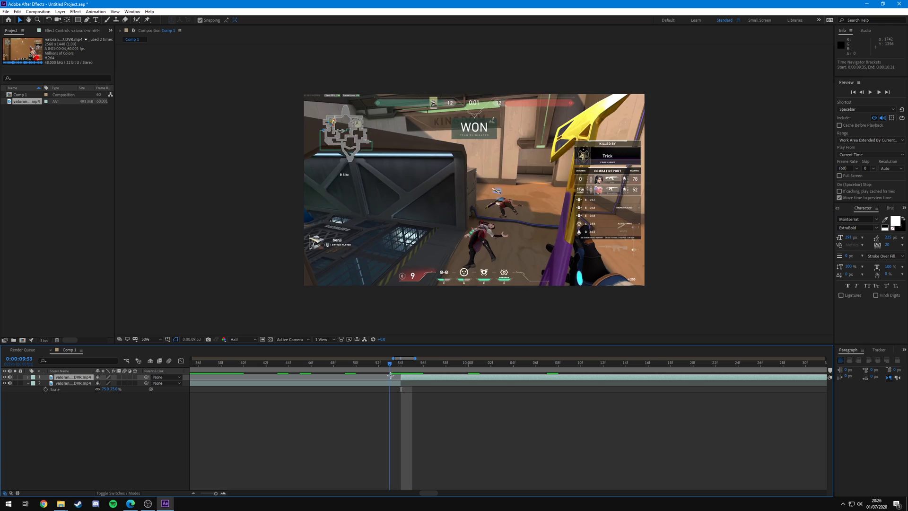
pyautogui.press('pagedown')
pyautogui.press(';')
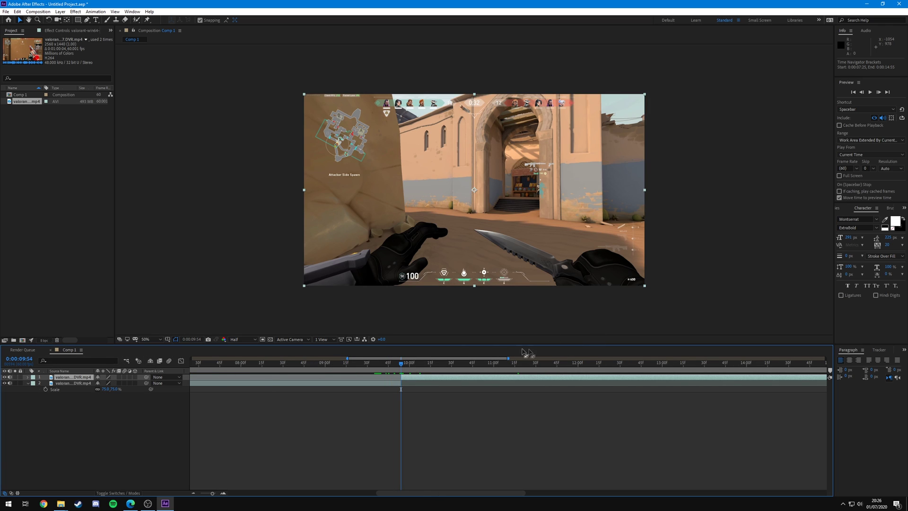
pyautogui.click(28, 383)
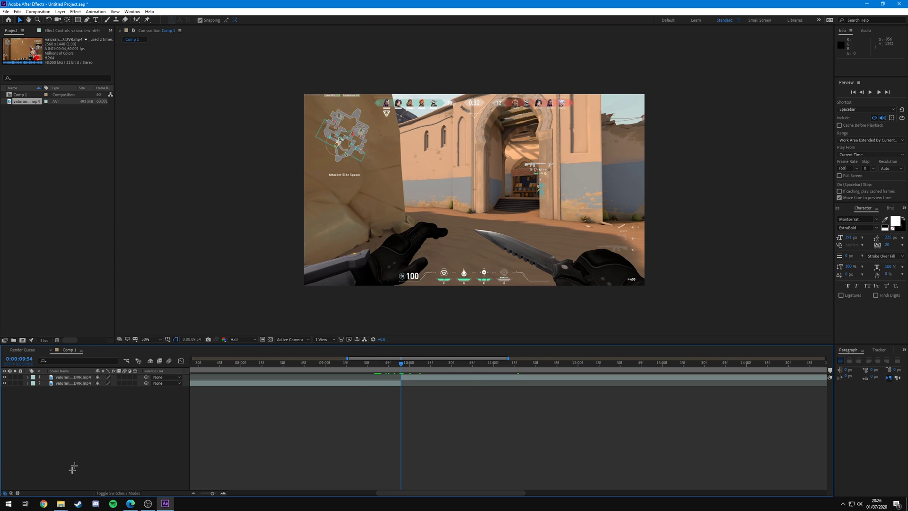
# Import Rocklan's AE Transitions Pack.aep from File Explorer into the project and expand its folder.
pyautogui.click(61, 504)
pyautogui.click(478, 140)
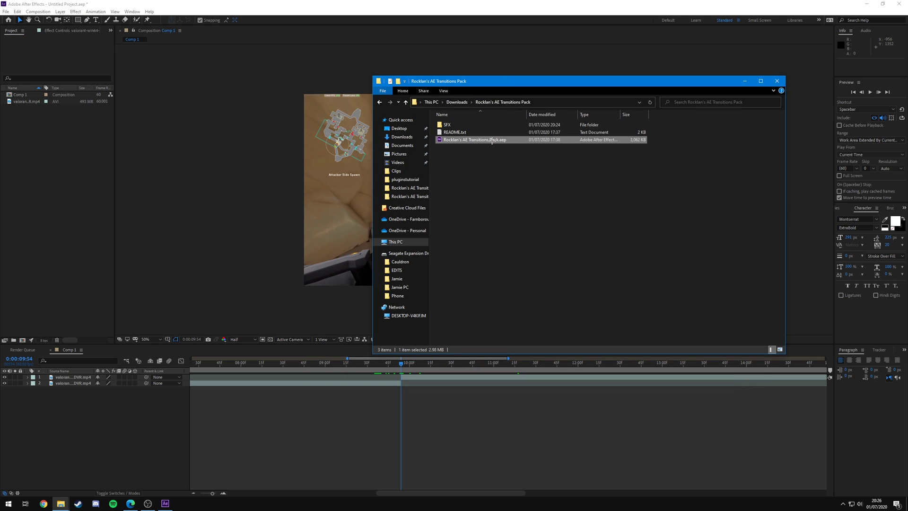
pyautogui.moveTo(492, 141); pyautogui.dragTo(2, 131)
pyautogui.moveTo(79, 157); pyautogui.dragTo(67, 159)
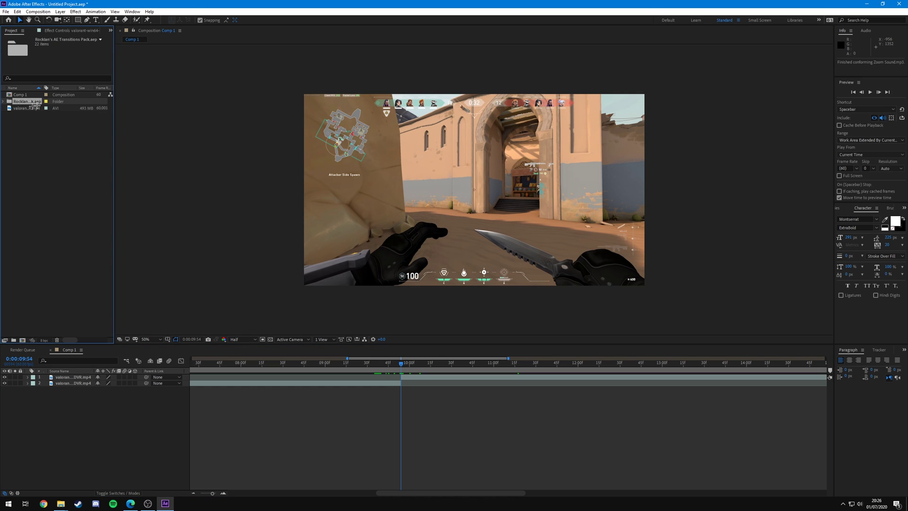
pyautogui.click(4, 101)
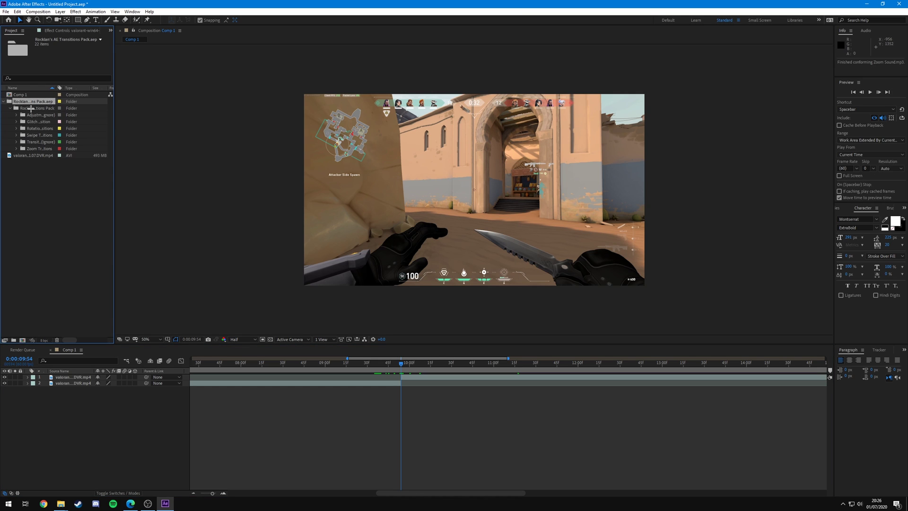
# Review the pack's subfolders, noting which hold transitions and which are marked to be ignored.
pyautogui.click(48, 122)
pyautogui.click(49, 129)
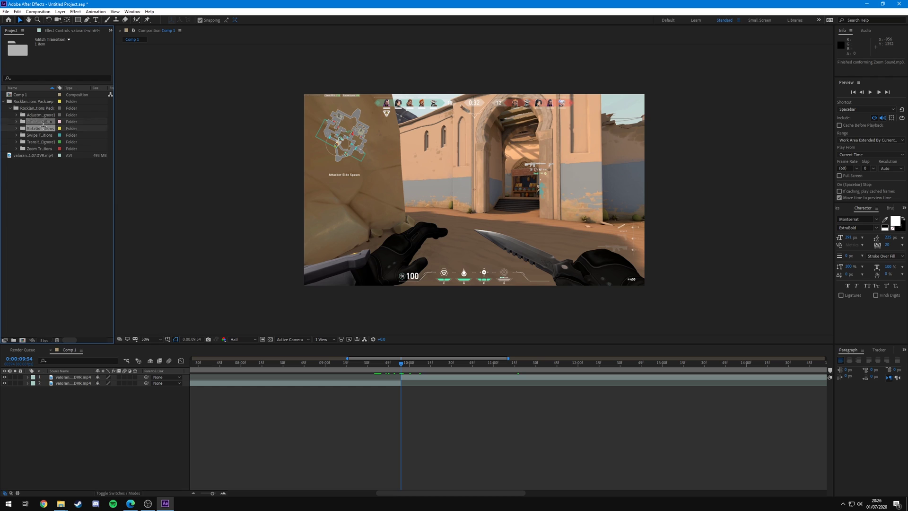
pyautogui.click(44, 135)
pyautogui.click(40, 148)
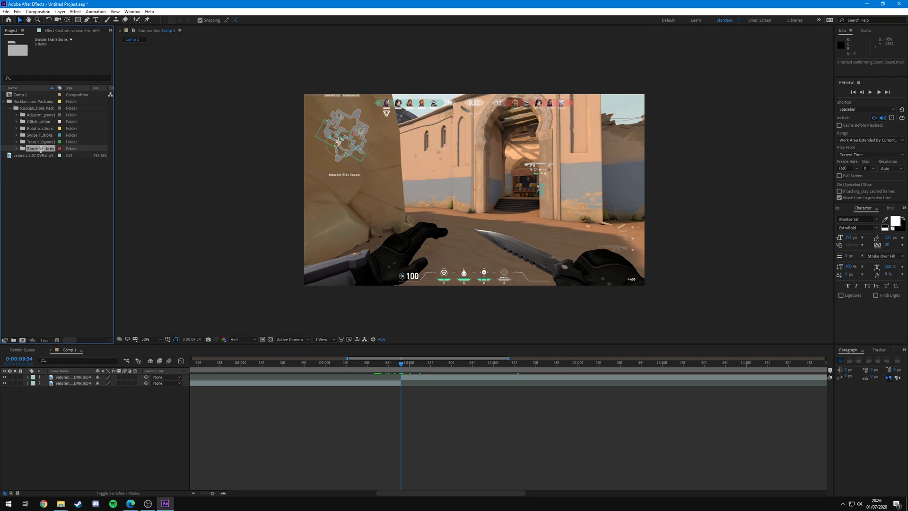
pyautogui.click(27, 142)
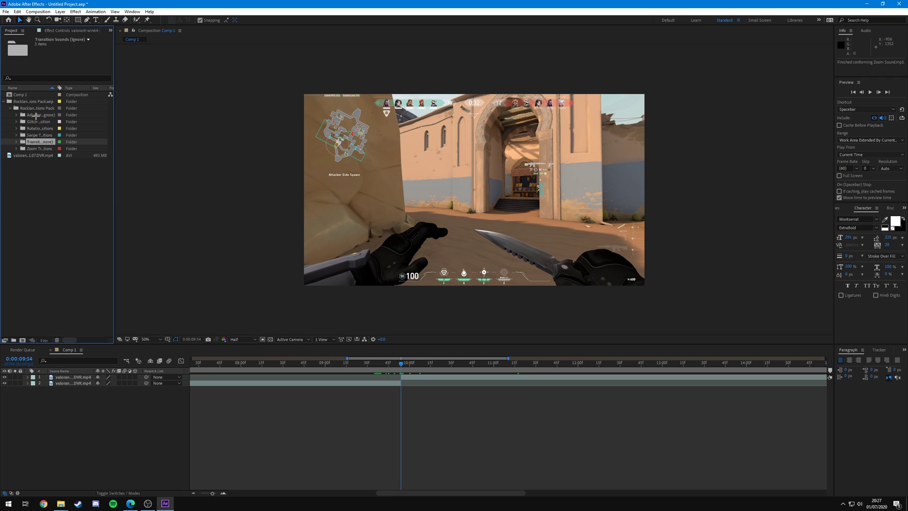
pyautogui.click(36, 115)
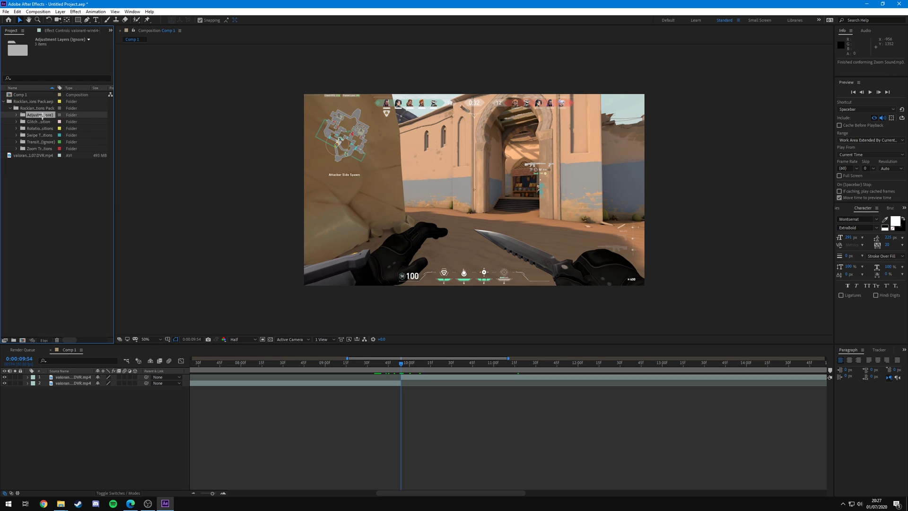
pyautogui.click(37, 141)
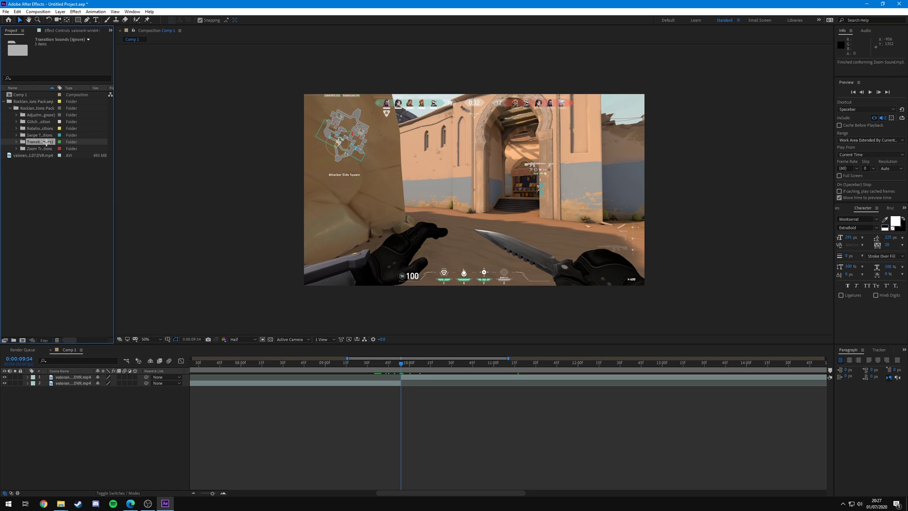
pyautogui.click(46, 115)
pyautogui.click(43, 141)
pyautogui.moveTo(41, 112)
pyautogui.mouseDown()
pyautogui.moveTo(72, 122)
pyautogui.moveTo(48, 121)
pyautogui.moveTo(72, 111)
pyautogui.moveTo(53, 112)
pyautogui.mouseUp()
# Expand the Glitch, Rotation, Swipe and Zoom transition folders and look over the compositions inside them.
pyautogui.click(16, 122)
pyautogui.click(18, 135)
pyautogui.click(16, 155)
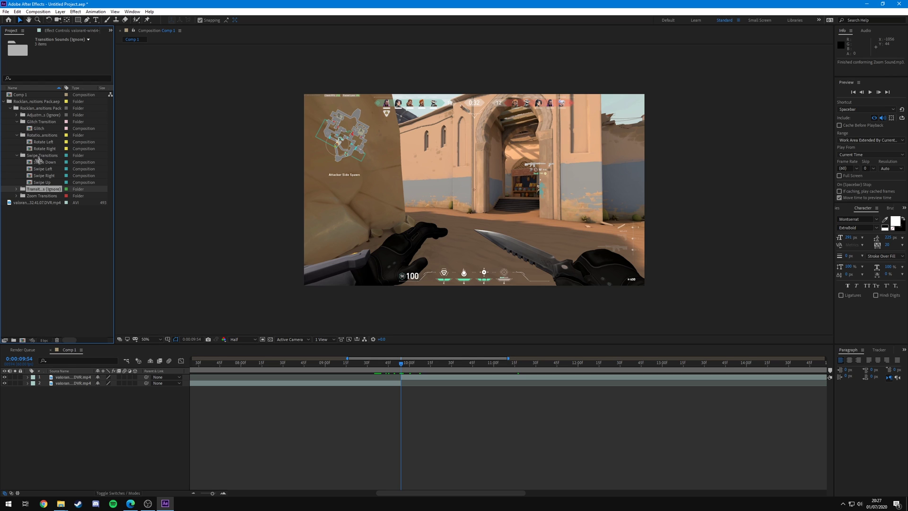
pyautogui.click(16, 195)
pyautogui.click(47, 127)
pyautogui.click(54, 142)
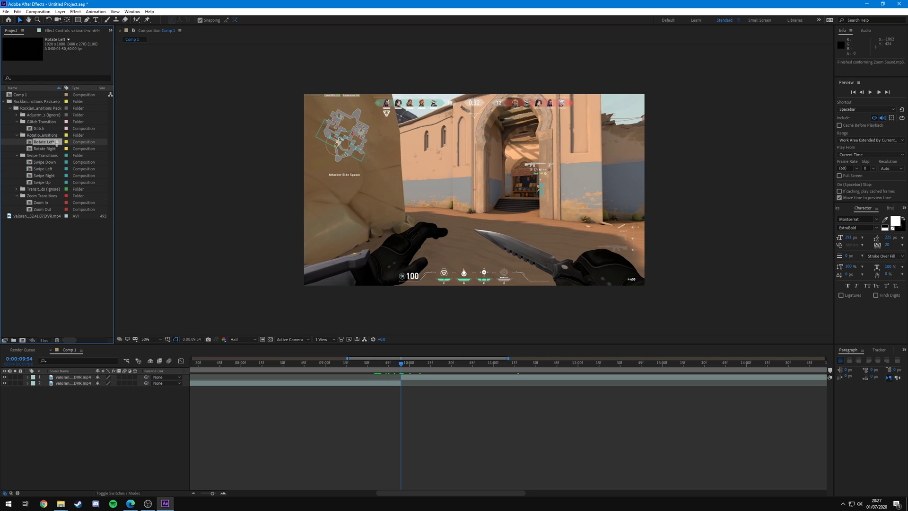
pyautogui.click(56, 161)
pyautogui.click(51, 202)
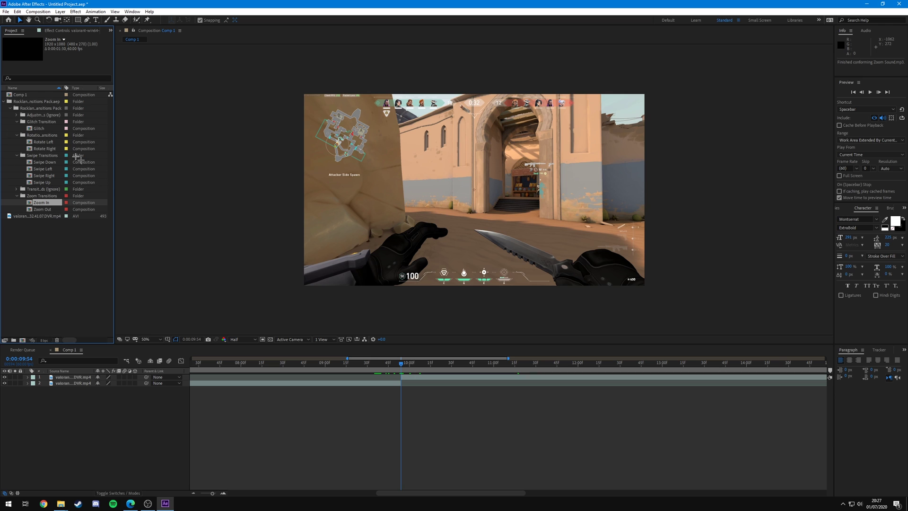
# Add the Swipe Right composition above the clips at the cut and shift it 20 frames earlier so its marker aligns with the cut.
pyautogui.moveTo(45, 174); pyautogui.dragTo(452, 375)
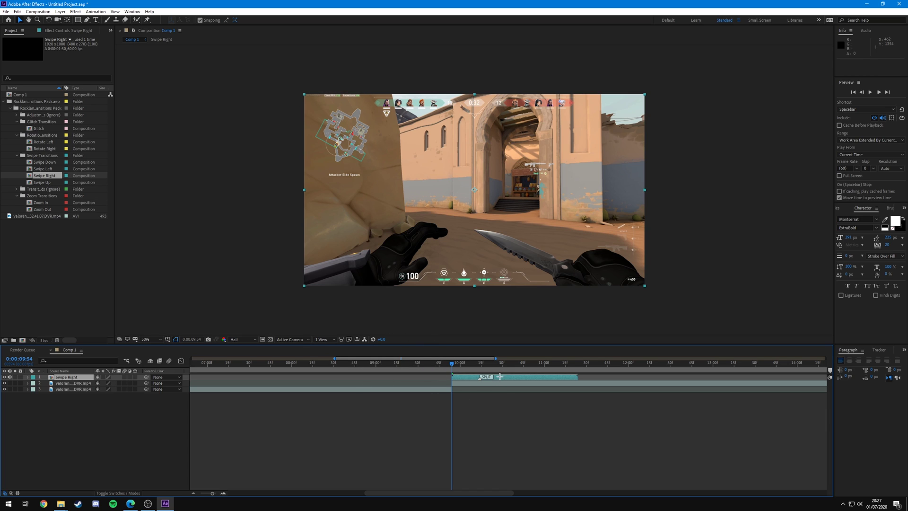
pyautogui.moveTo(500, 377); pyautogui.dragTo(467, 377)
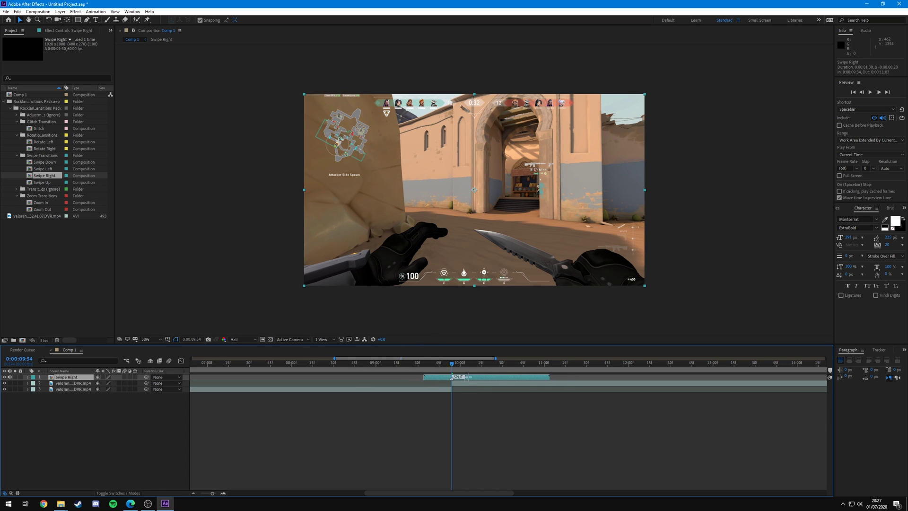
pyautogui.press('=')
pyautogui.press('=')
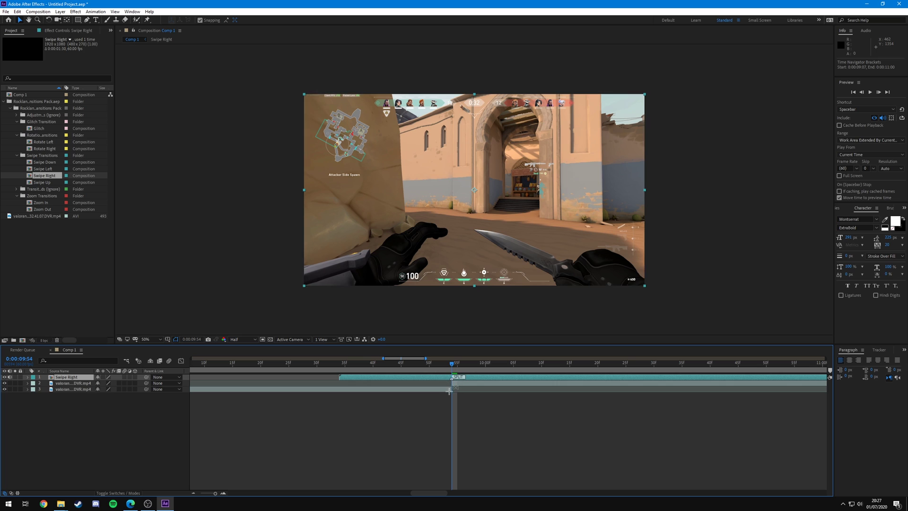
pyautogui.press('-')
pyautogui.press('-')
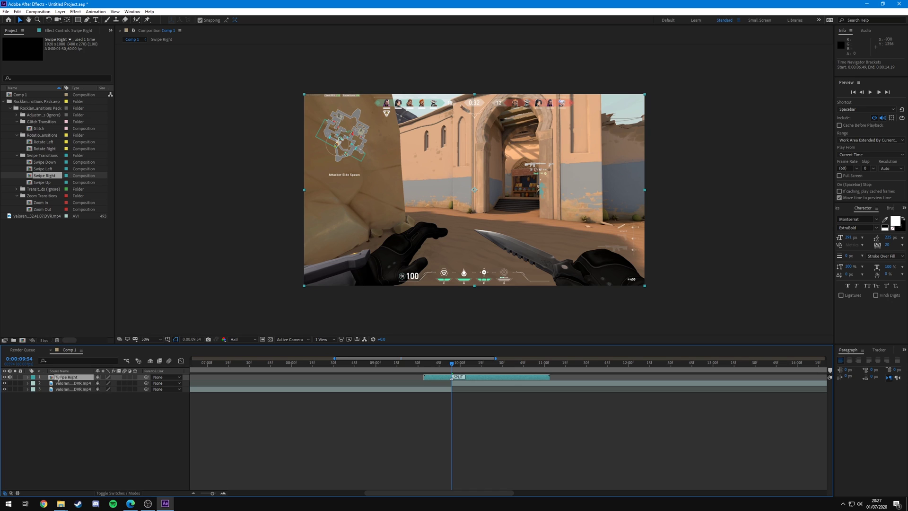
# Collapse transformations on the Swipe Right layer and play back the transition across the cut between the two gameplay clips.
pyautogui.click(102, 377)
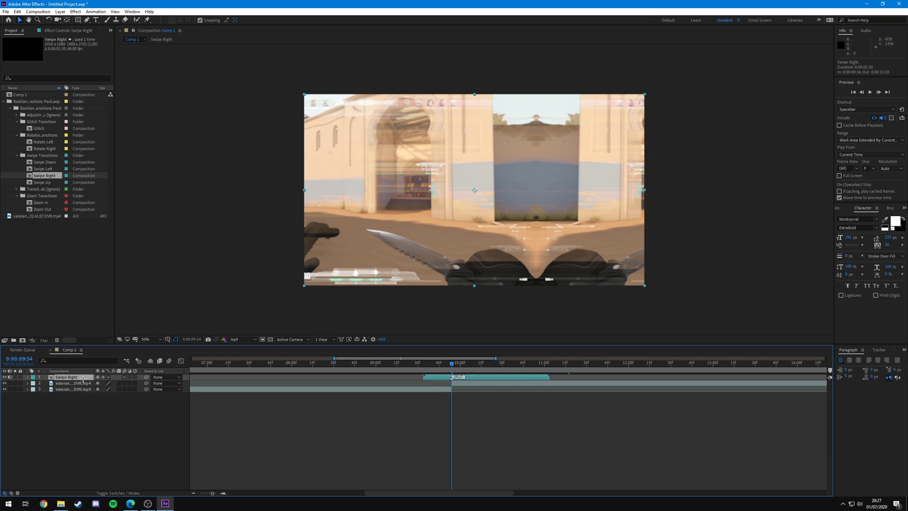
pyautogui.click(86, 383)
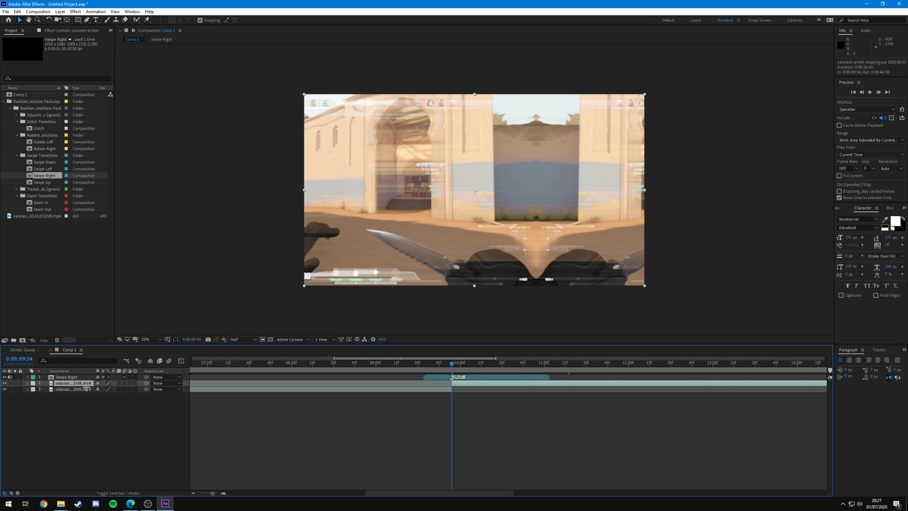
pyautogui.click(86, 389)
pyautogui.click(86, 382)
pyautogui.click(86, 388)
pyautogui.moveTo(460, 364); pyautogui.dragTo(393, 392)
pyautogui.press('space')
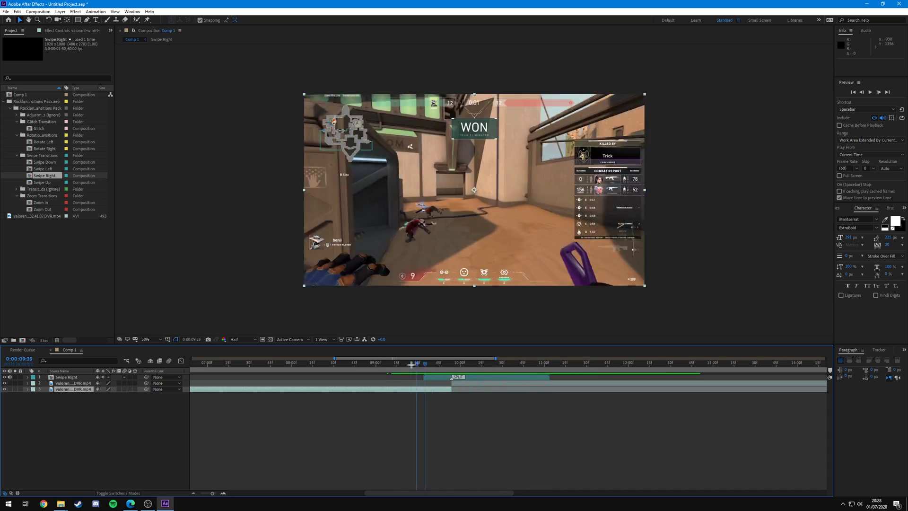
pyautogui.press('space')
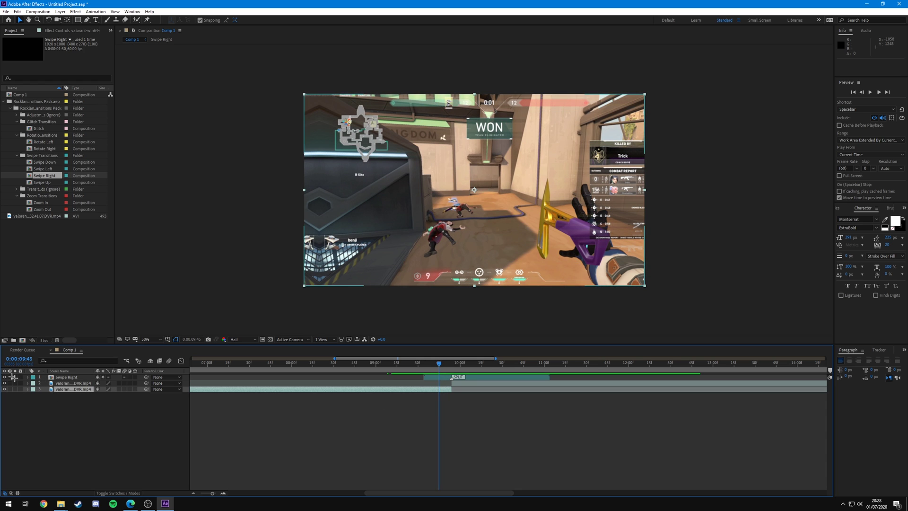
# Time-stretch the Swipe Right layer by a factor of 200% and shift it 21 frames earlier so its marker aligns with the cut.
pyautogui.moveTo(439, 371)
pyautogui.mouseDown()
pyautogui.moveTo(465, 372)
pyautogui.moveTo(419, 375)
pyautogui.moveTo(449, 374)
pyautogui.mouseUp()
pyautogui.rightClick(473, 377)
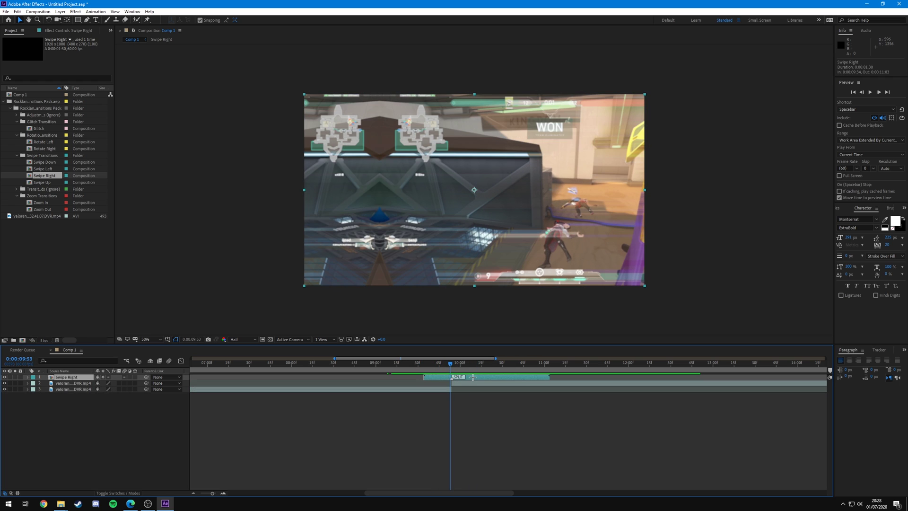
pyautogui.moveTo(530, 221)
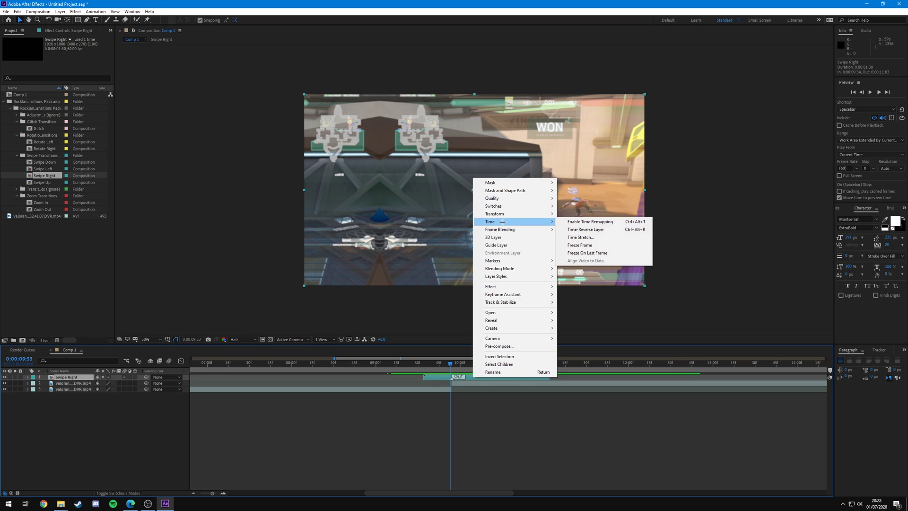
pyautogui.click(589, 237)
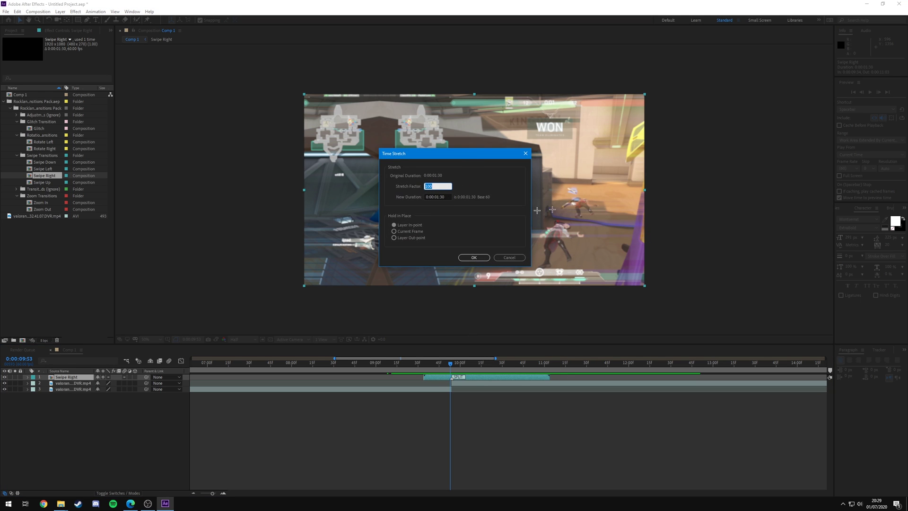
pyautogui.write('200')
pyautogui.click(474, 257)
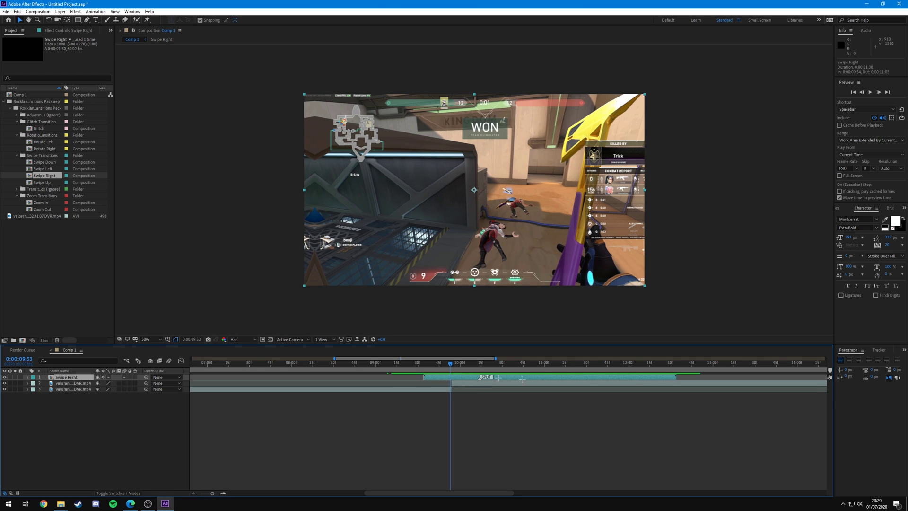
pyautogui.moveTo(501, 377); pyautogui.dragTo(473, 380)
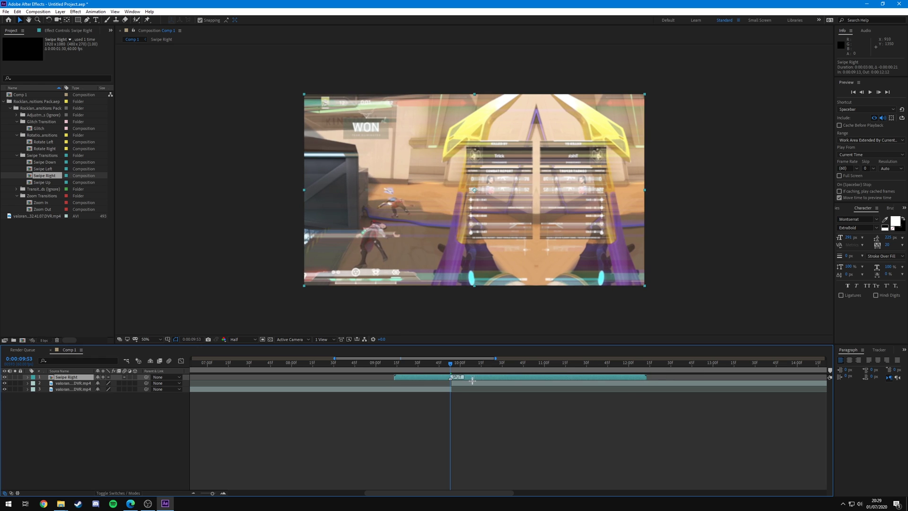
# Play back the stretched Swipe Right transition across the cut to check its slower timing.
pyautogui.press('space')
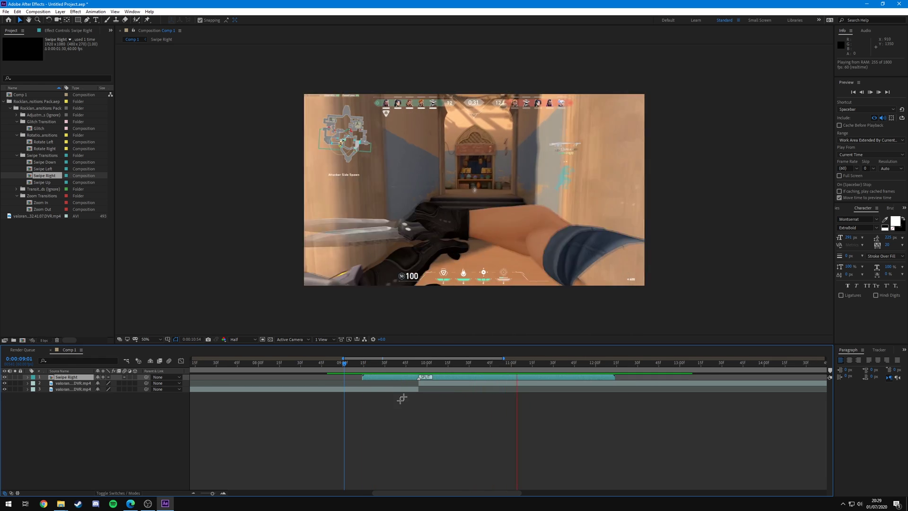
pyautogui.click(384, 364)
pyautogui.press('space')
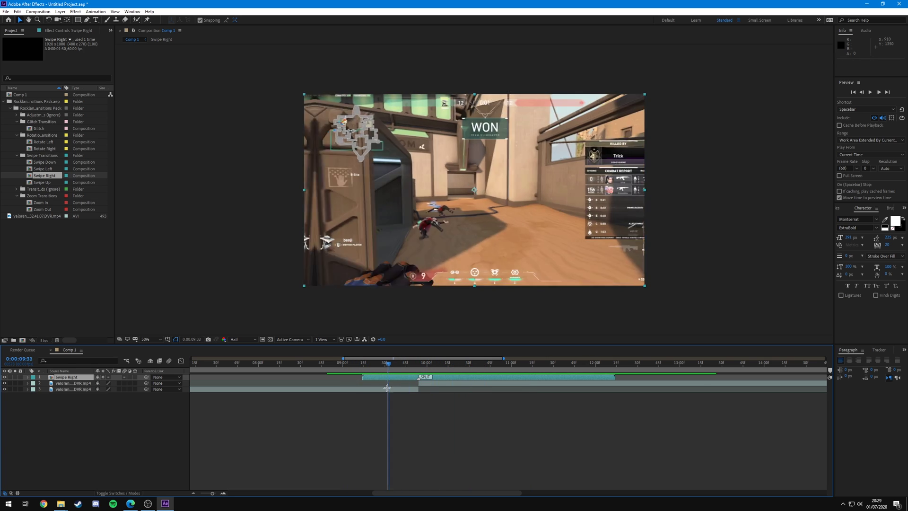
pyautogui.press('space')
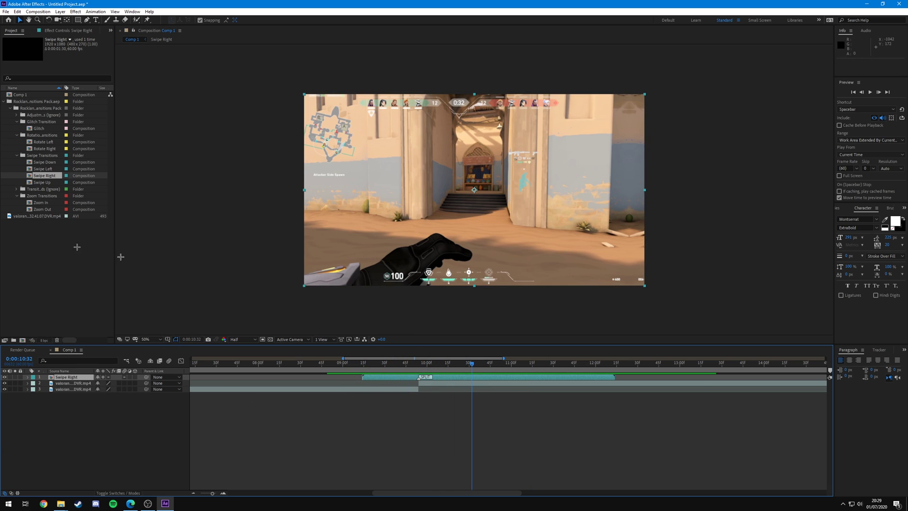
# Add the Zoom Out composition above Swipe Right and shift it 10 frames earlier so its marker aligns with the cut.
pyautogui.click(5, 377)
pyautogui.moveTo(42, 209); pyautogui.dragTo(390, 377)
pyautogui.moveTo(498, 377); pyautogui.dragTo(483, 379)
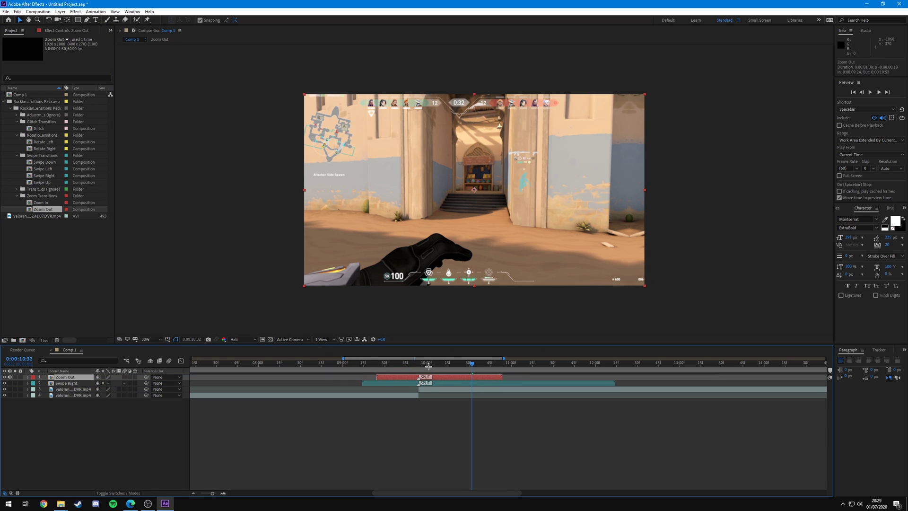
# Collapse transformations on the Zoom Out layer with Swipe Right hidden, and preview the zoom across the cut.
pyautogui.moveTo(428, 365); pyautogui.dragTo(419, 366)
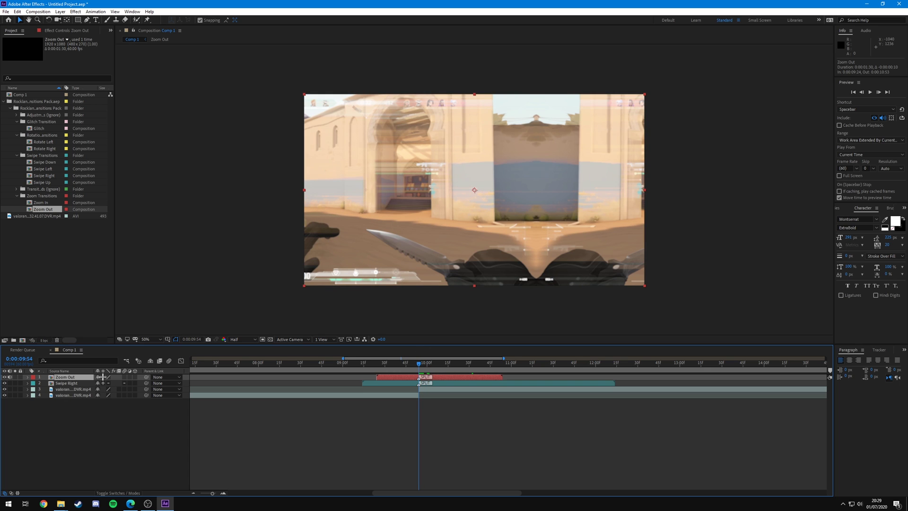
pyautogui.click(408, 363)
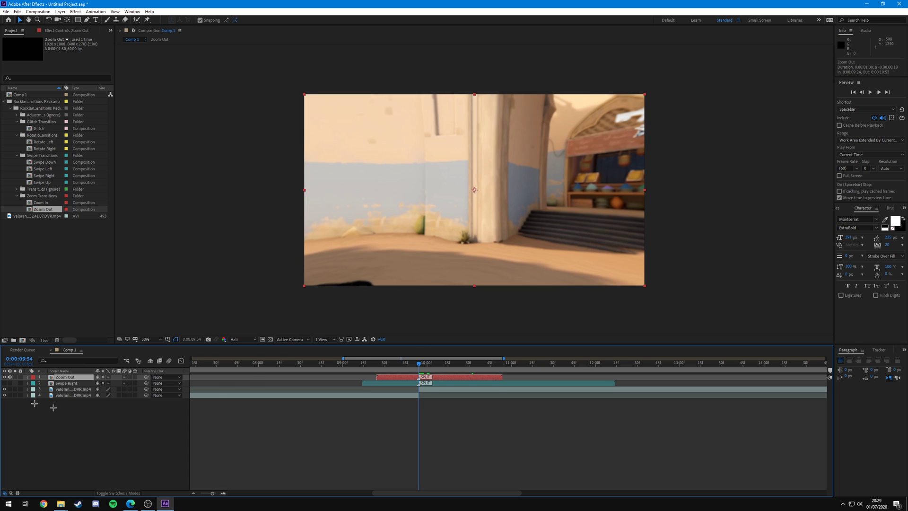
pyautogui.moveTo(408, 363)
pyautogui.mouseDown()
pyautogui.moveTo(371, 368)
pyautogui.moveTo(418, 376)
pyautogui.mouseUp()
pyautogui.press('space')
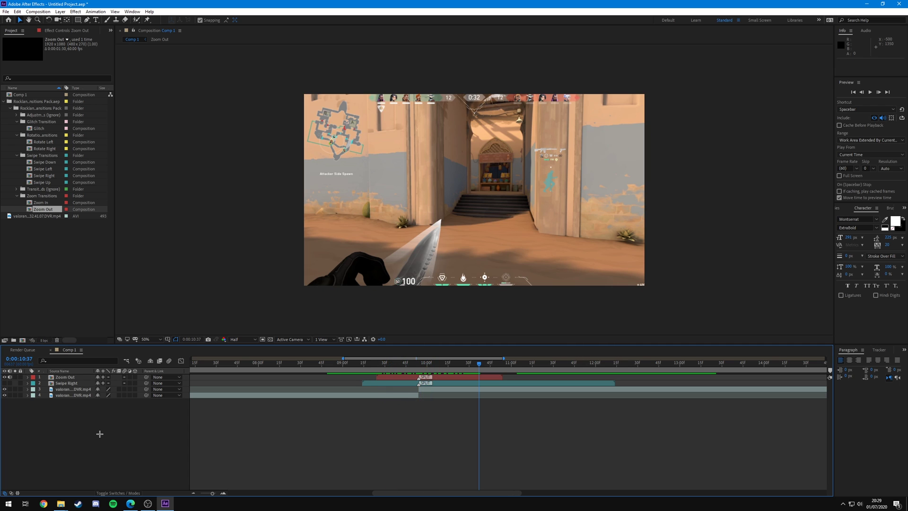